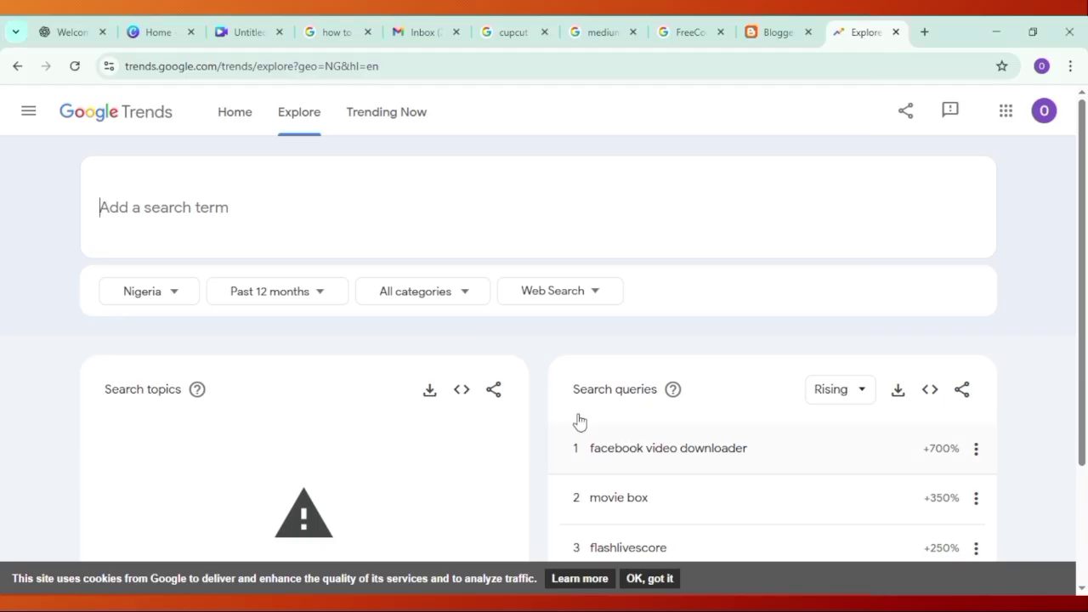
Reload the Nigeria trends page and review its rising search topics and queries for the past 12 months
{"action": "left_click", "coordinate": [74, 68]}
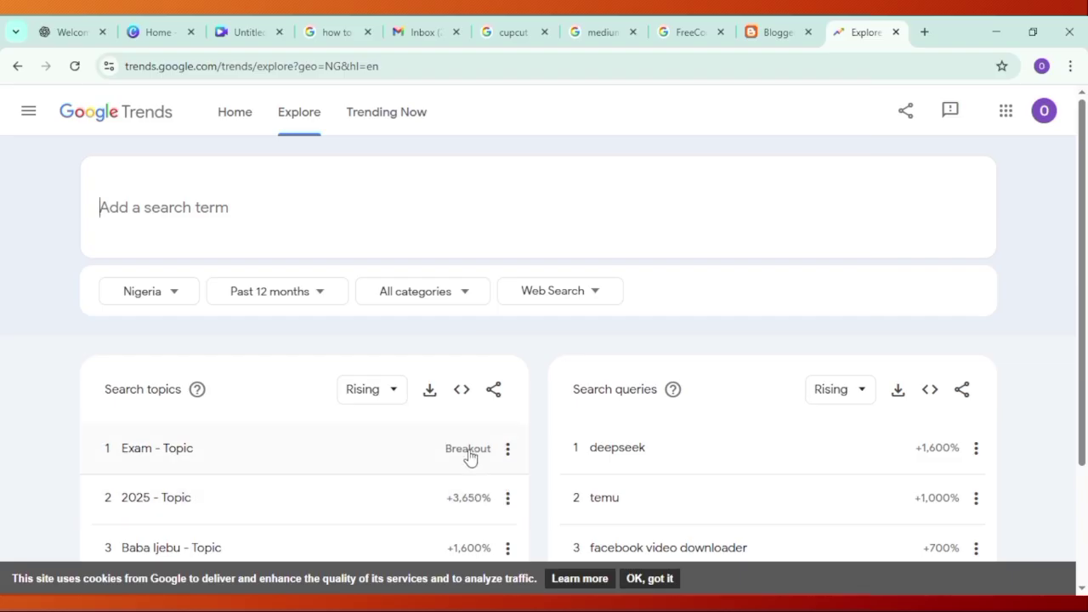
{"action": "left_click_drag", "start_coordinate": [1084, 209], "coordinate": [1085, 321]}
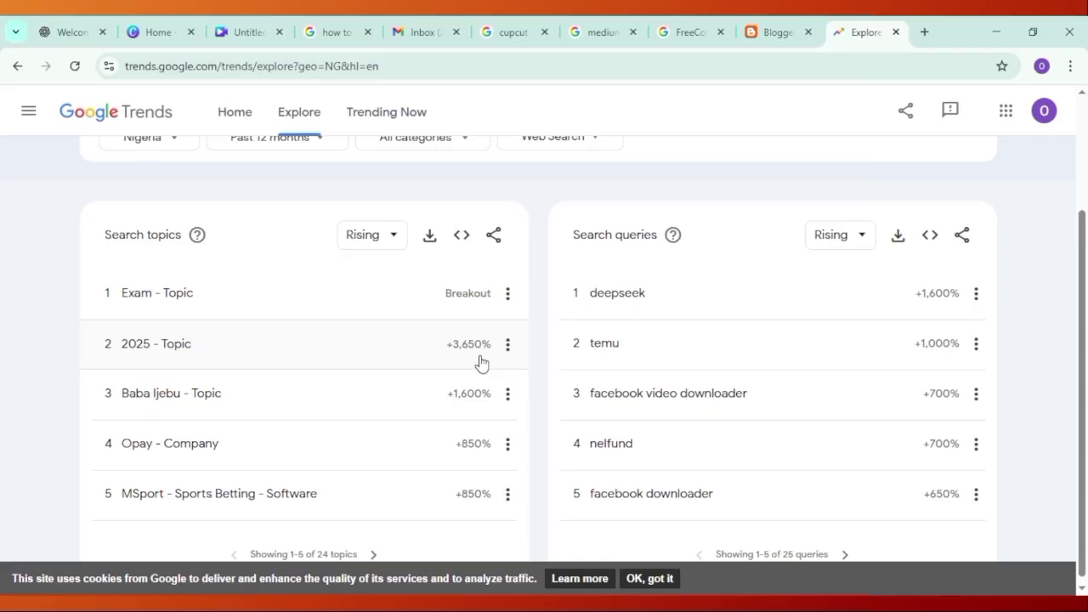
{"action": "left_click_drag", "start_coordinate": [1083, 217], "coordinate": [1069, 162]}
Set the time range to Past 90 days and review the rising search topics and queries
{"action": "left_click", "coordinate": [308, 289]}
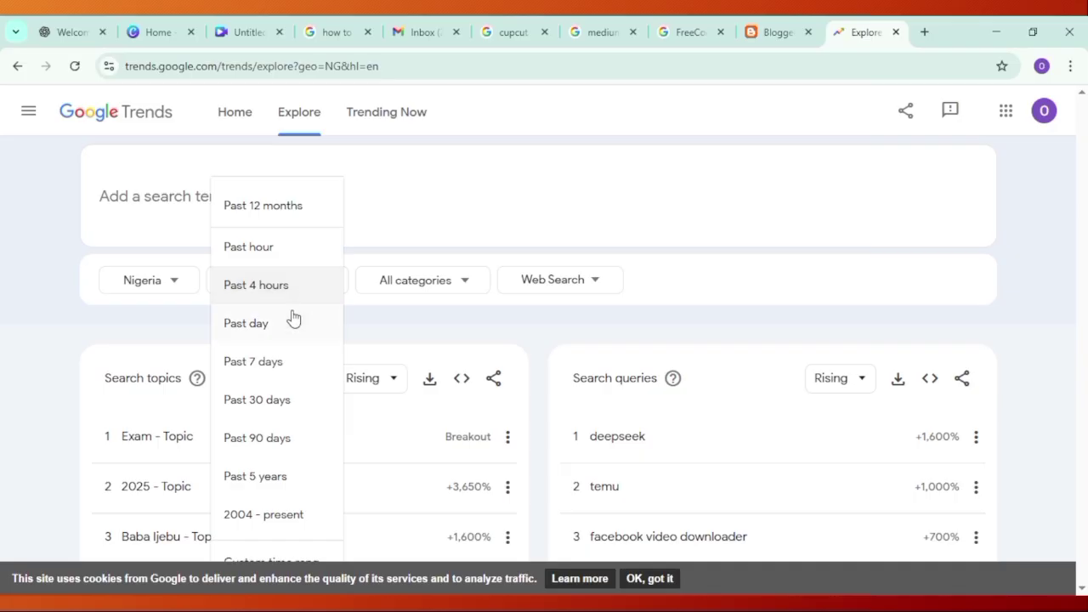
{"action": "left_click", "coordinate": [272, 441]}
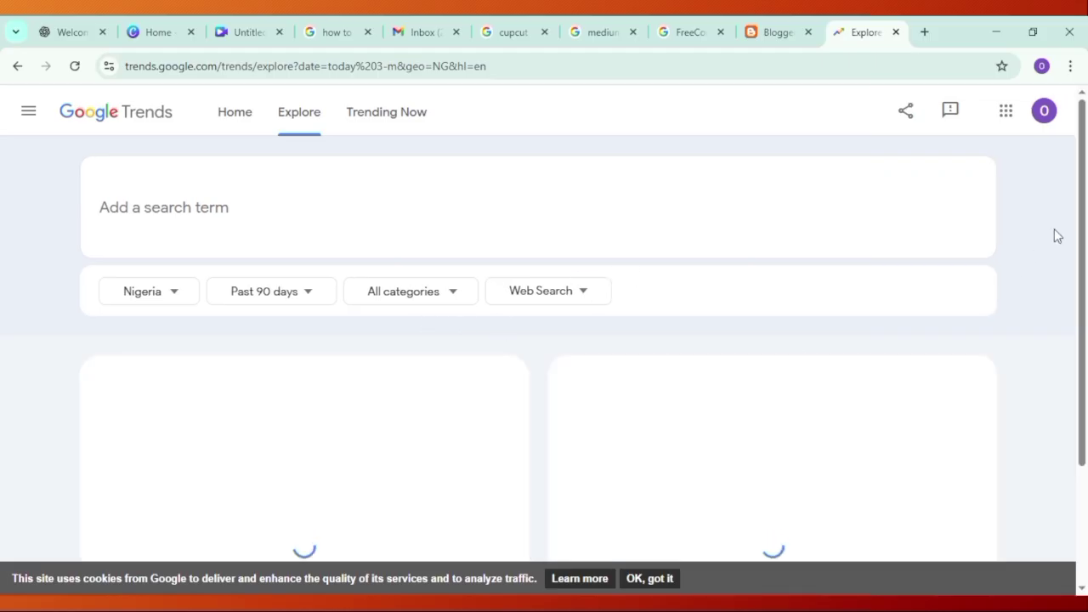
{"action": "scroll", "coordinate": [560, 357], "scroll_direction": "down", "scroll_amount": 2}
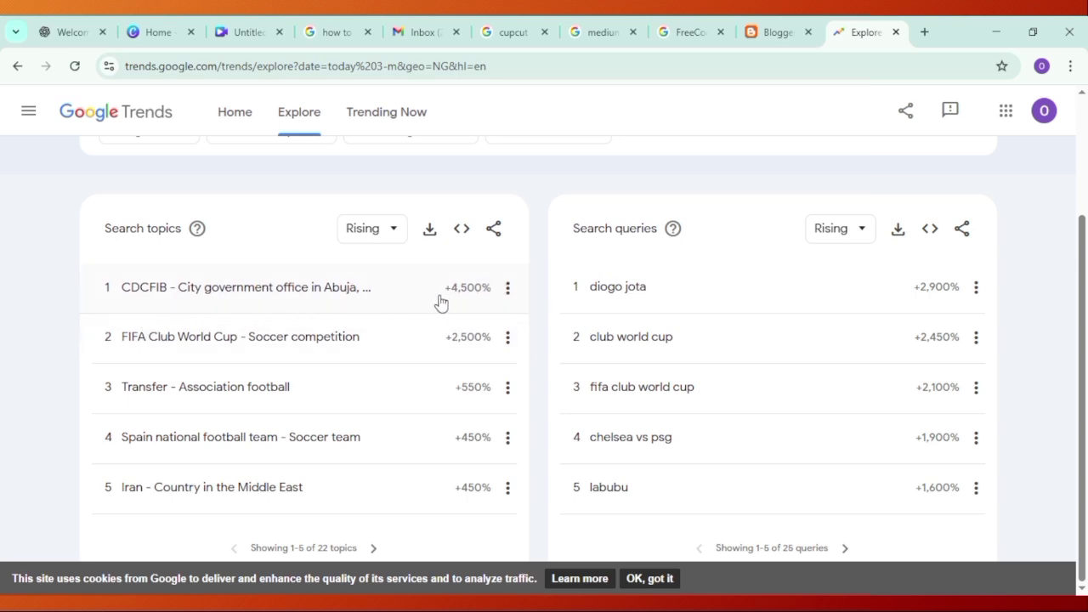
{"action": "scroll", "coordinate": [1086, 258], "scroll_direction": "up", "scroll_amount": 2}
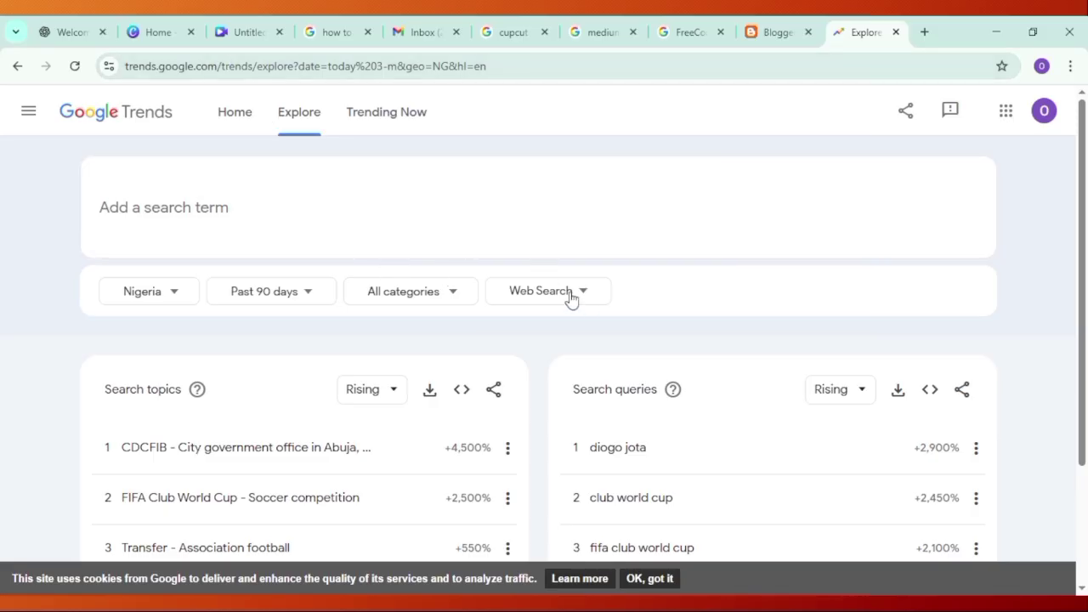
Filter the trends to Beauty & Fitness over the past 30 days and examine the interest chart, rising topics and queries
{"action": "left_click", "coordinate": [575, 298]}
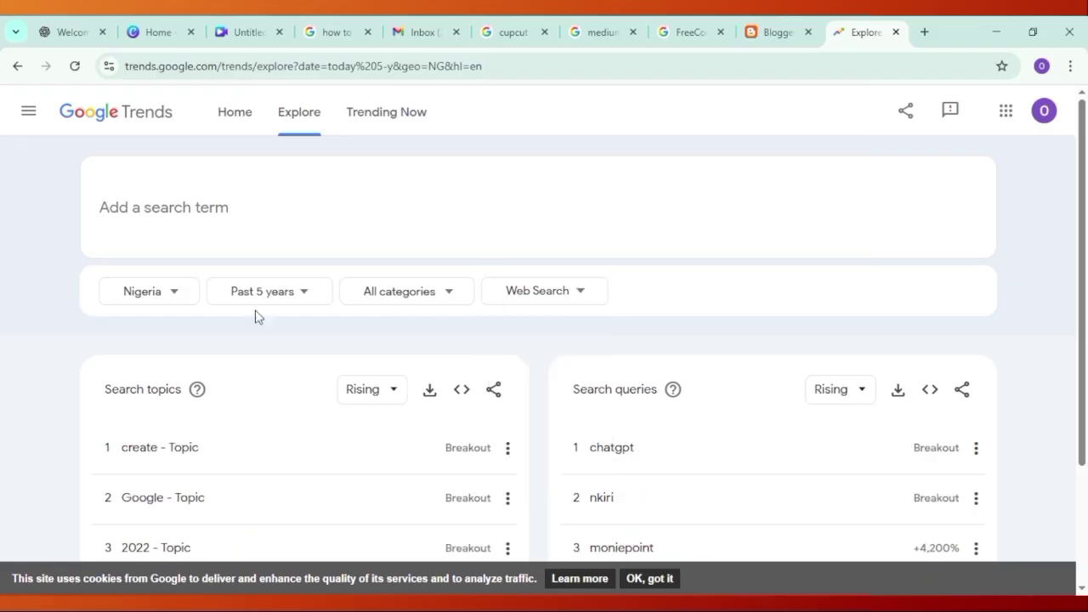
{"action": "left_click", "coordinate": [422, 293]}
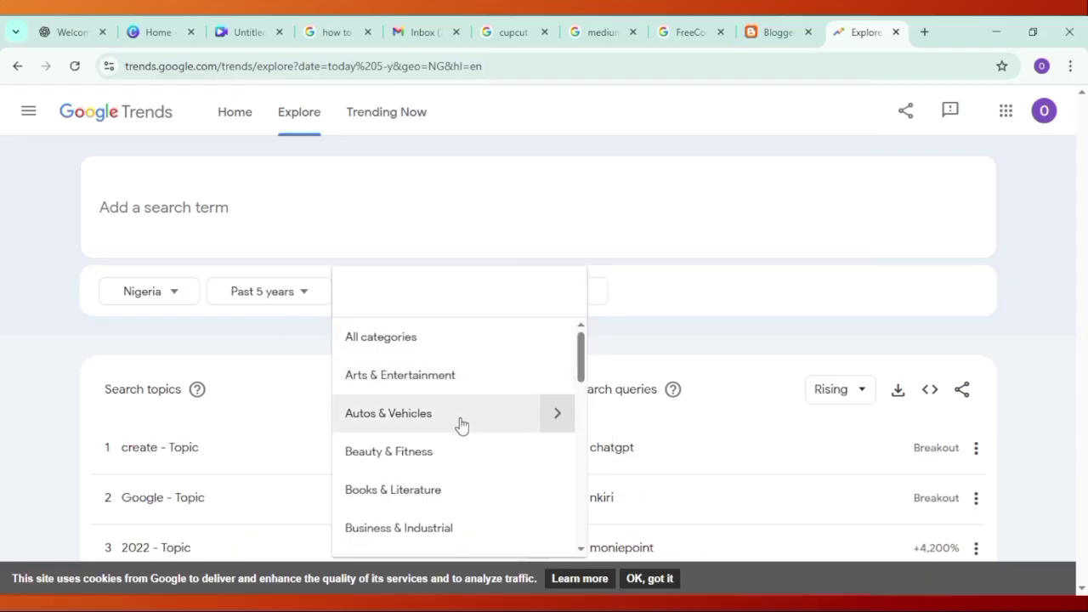
{"action": "left_click", "coordinate": [434, 460]}
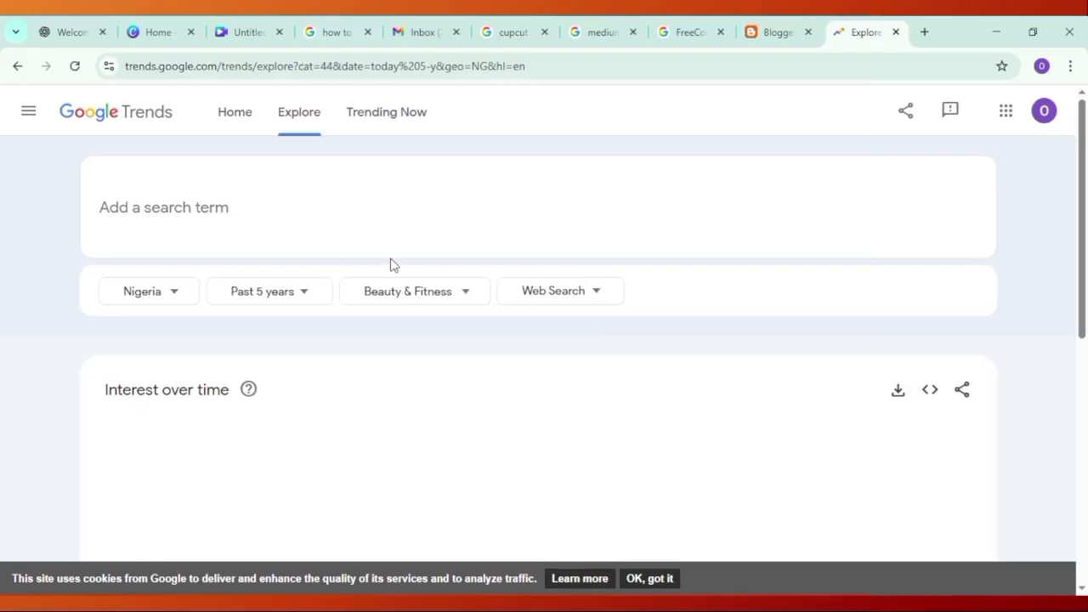
{"action": "left_click", "coordinate": [305, 292]}
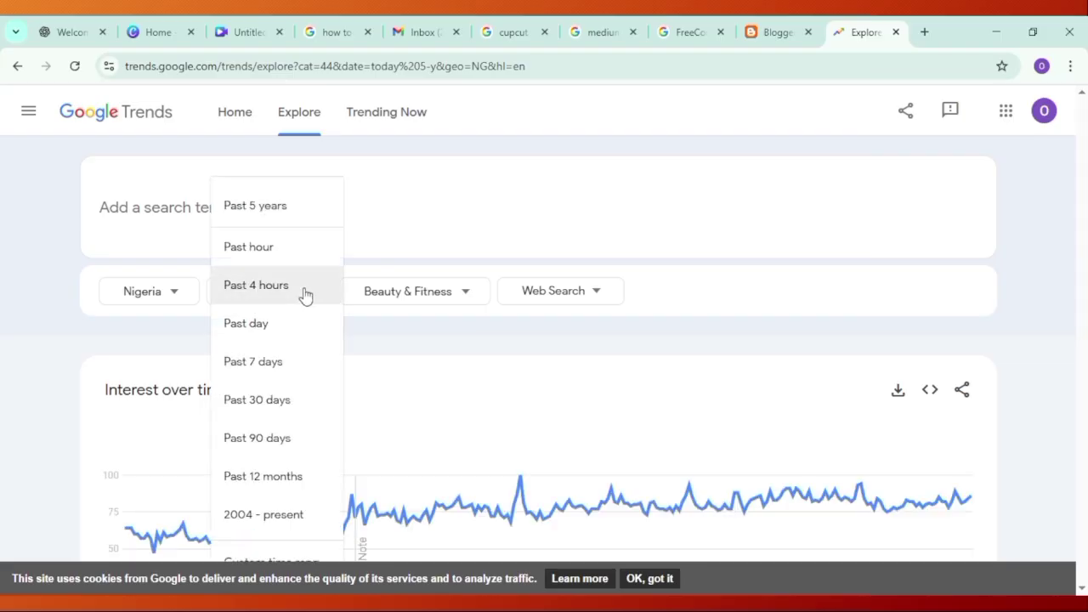
{"action": "left_click", "coordinate": [286, 411]}
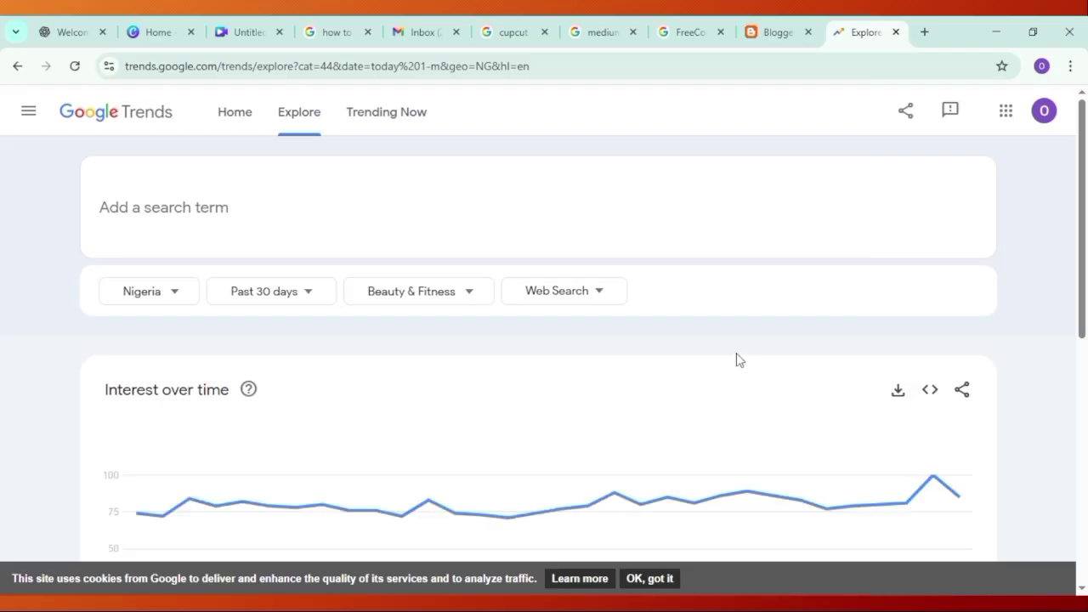
{"action": "left_click_drag", "start_coordinate": [1083, 247], "coordinate": [1084, 352]}
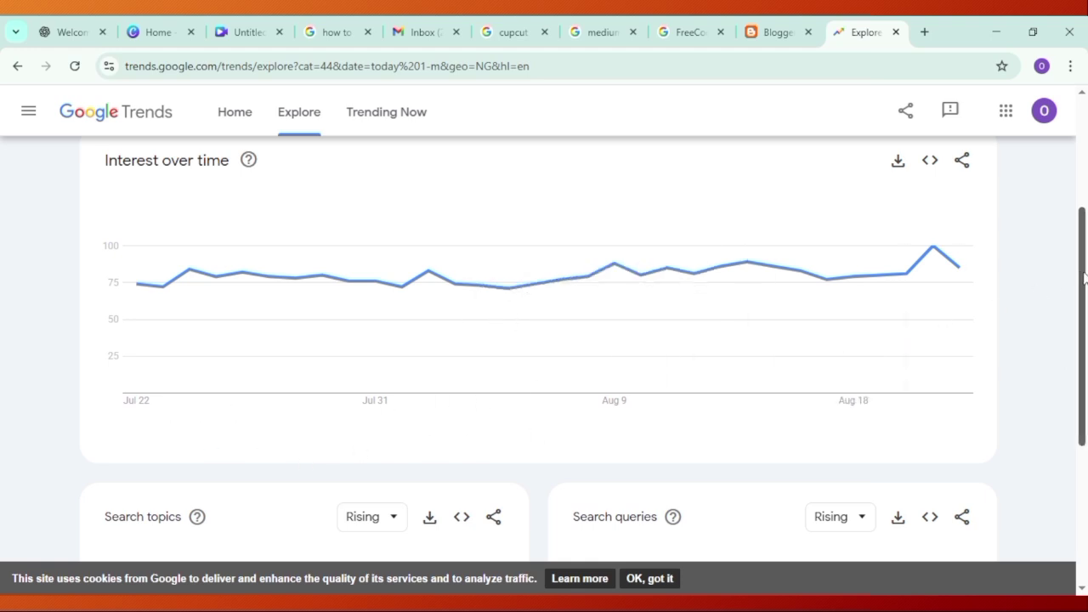
{"action": "left_click_drag", "start_coordinate": [1084, 278], "coordinate": [1084, 282]}
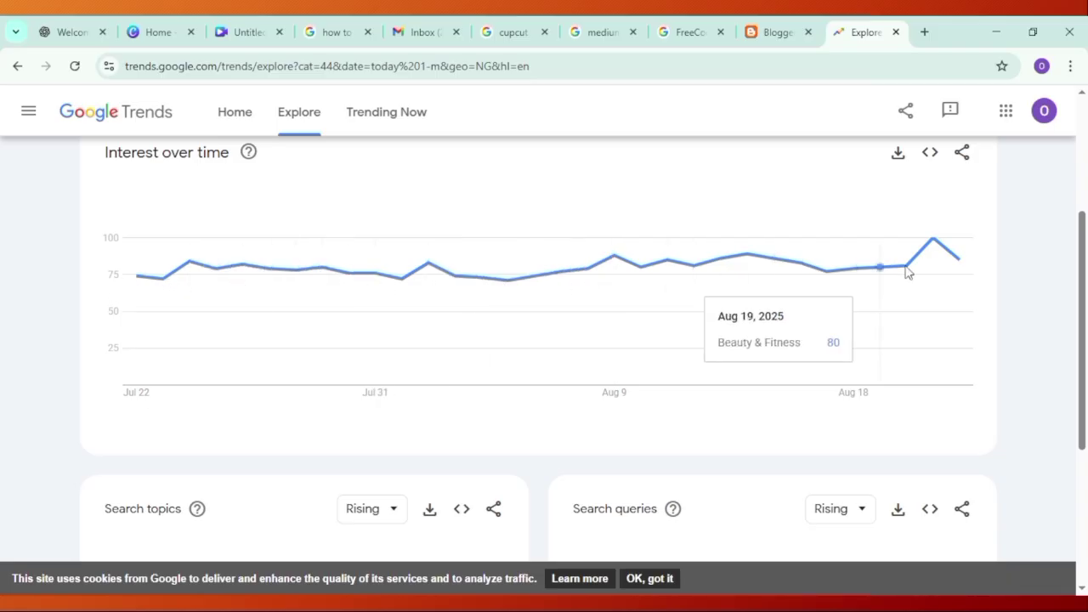
{"action": "mouse_move", "coordinate": [969, 268]}
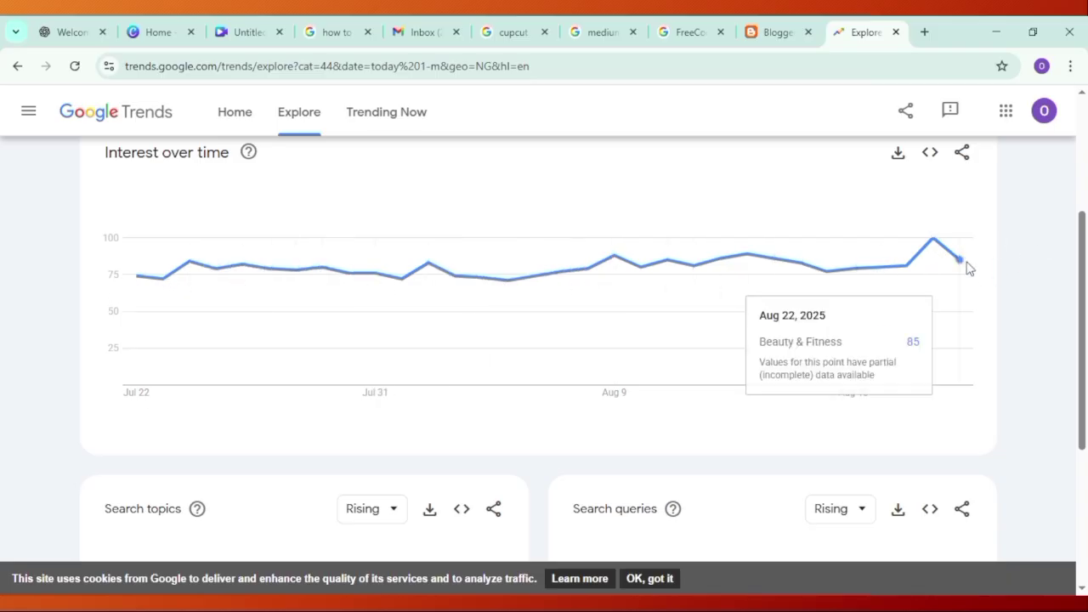
{"action": "left_click_drag", "start_coordinate": [1084, 284], "coordinate": [1050, 405]}
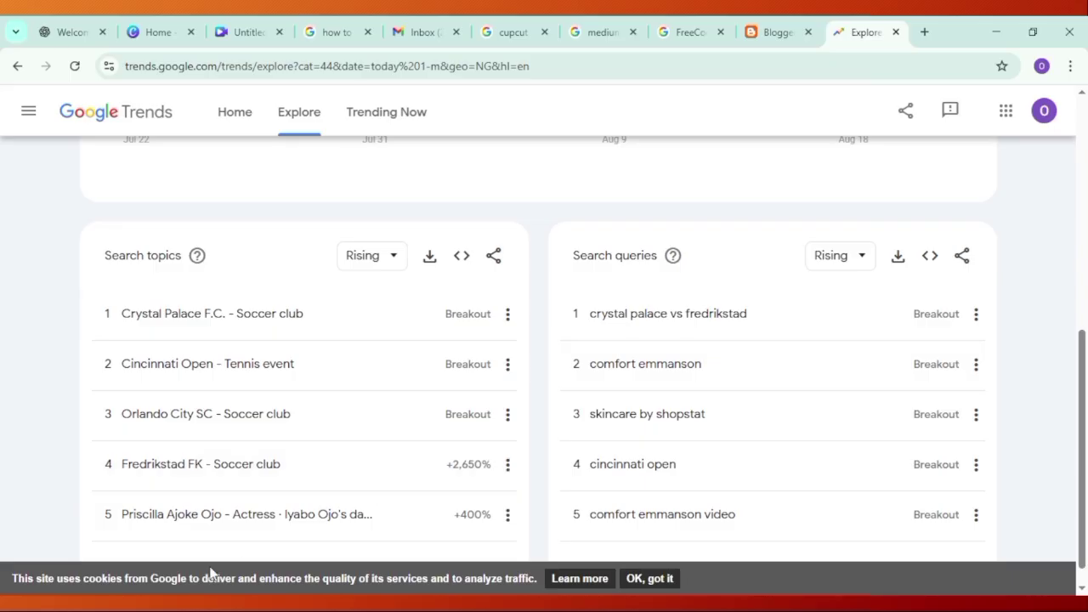
{"action": "left_click_drag", "start_coordinate": [1084, 392], "coordinate": [1084, 192]}
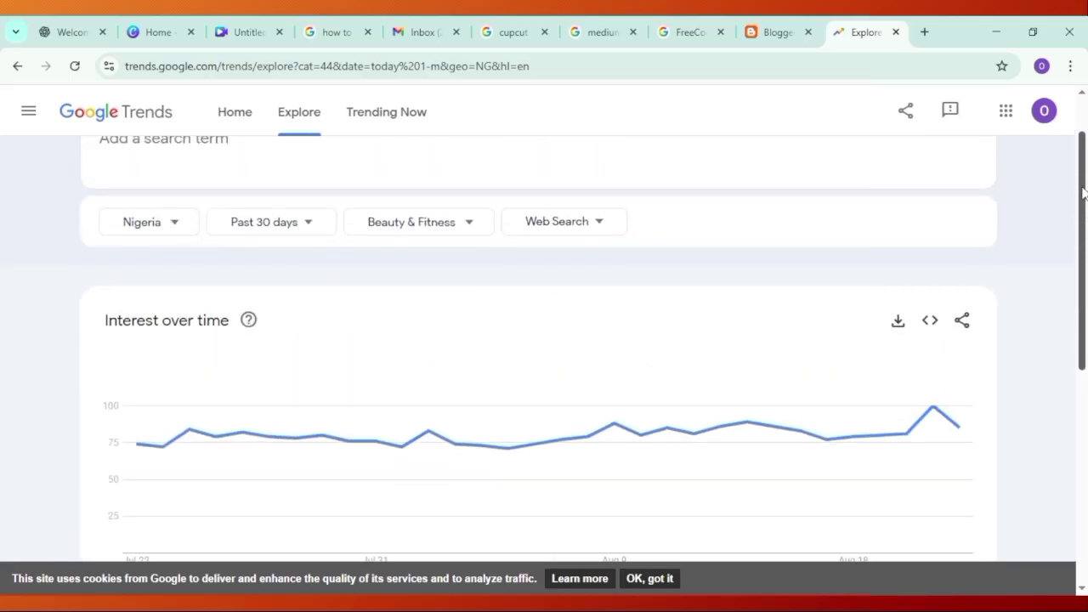
Change the category to Jobs & Education and review its rising search topics and queries
{"action": "left_click", "coordinate": [451, 223]}
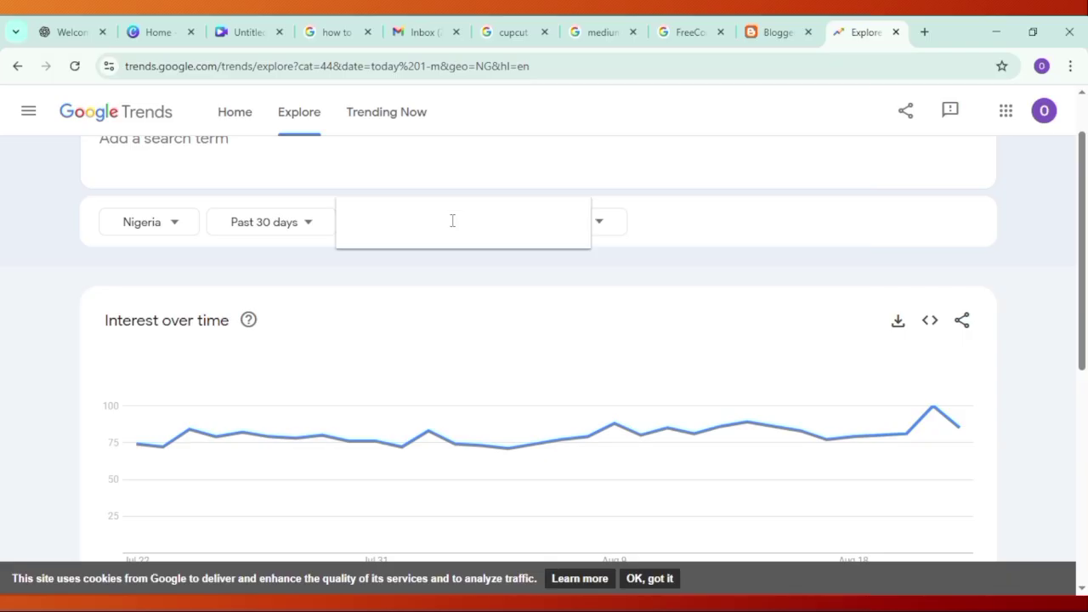
{"action": "left_click_drag", "start_coordinate": [585, 274], "coordinate": [571, 352]}
{"action": "left_click", "coordinate": [412, 360]}
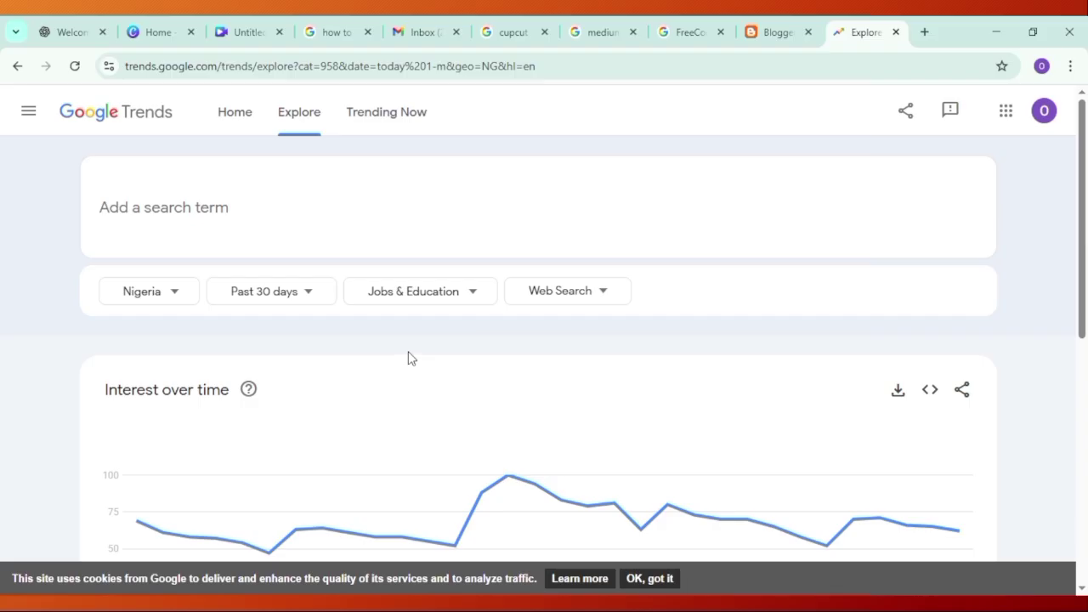
{"action": "left_click_drag", "start_coordinate": [1082, 231], "coordinate": [1083, 450]}
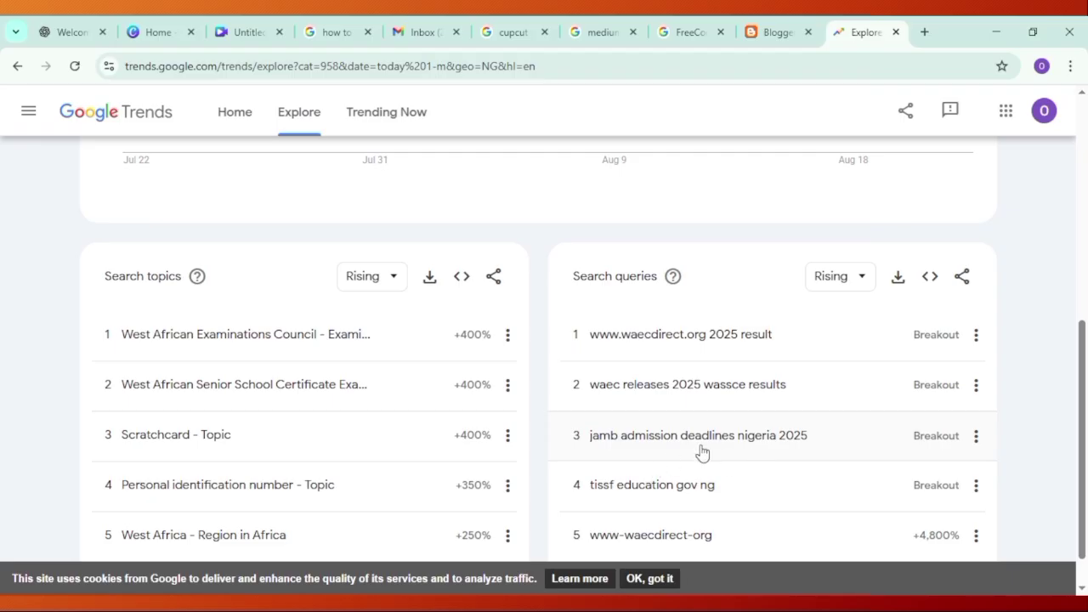
{"action": "scroll", "coordinate": [1084, 425], "scroll_direction": "down", "scroll_amount": 1}
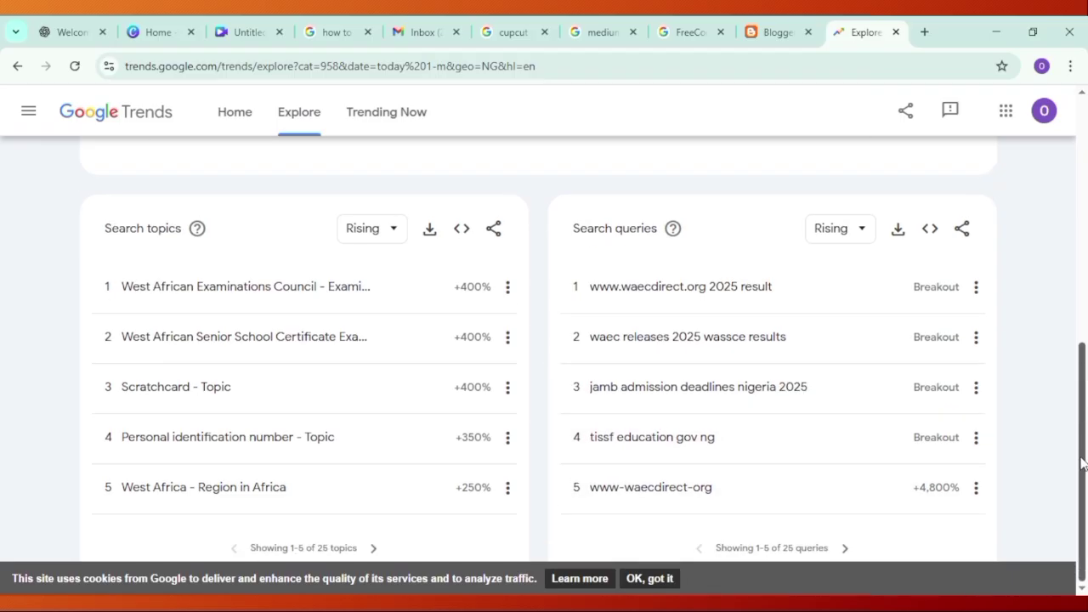
{"action": "left_click_drag", "start_coordinate": [1081, 429], "coordinate": [1084, 336]}
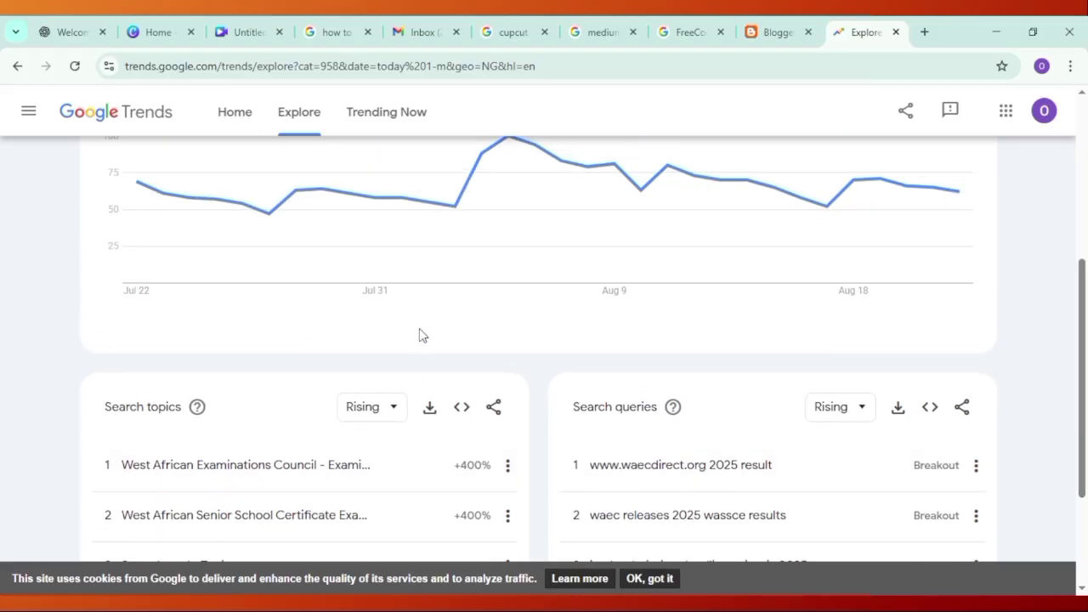
{"action": "left_click_drag", "start_coordinate": [1082, 286], "coordinate": [1082, 129]}
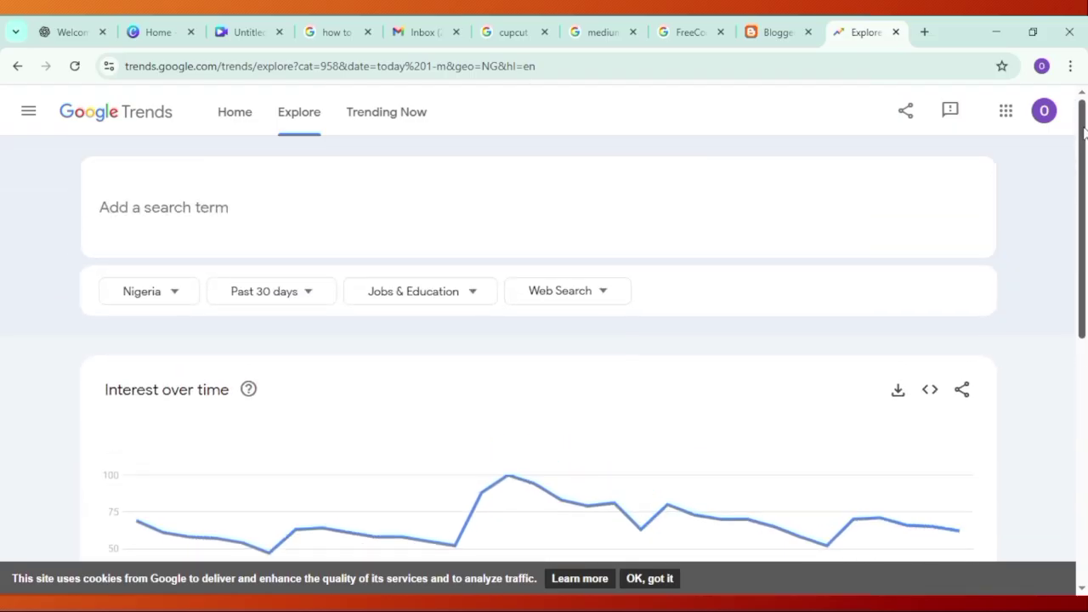
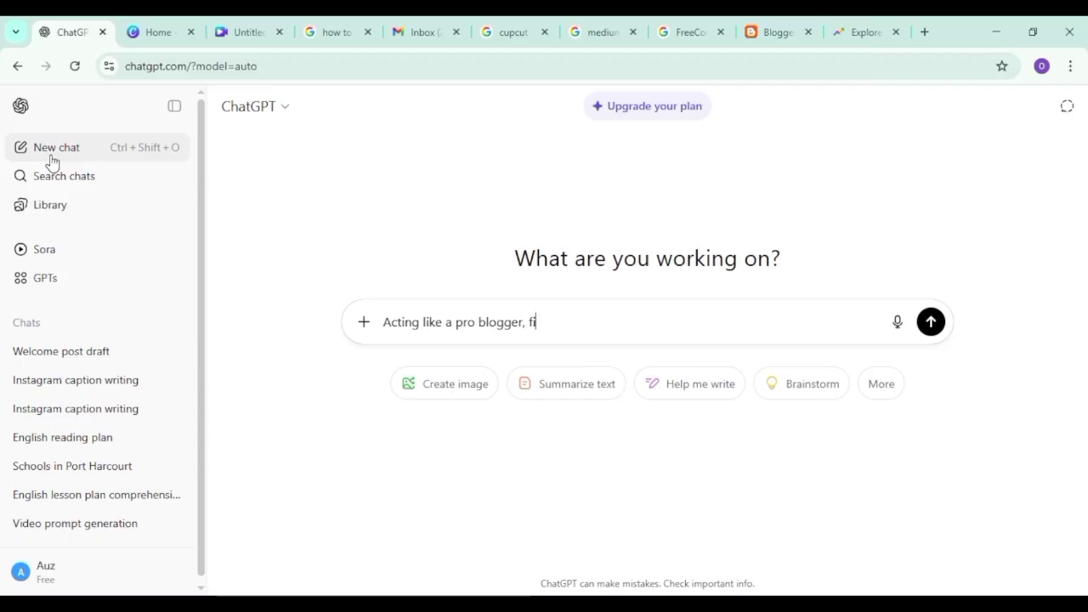
Complete the prompt's opening as "Acting like a pro blogger, find me top 3 highly profitable narrow niches in Nigeria", with the spelling corrected
{"action": "type", "text": "me top 3"}
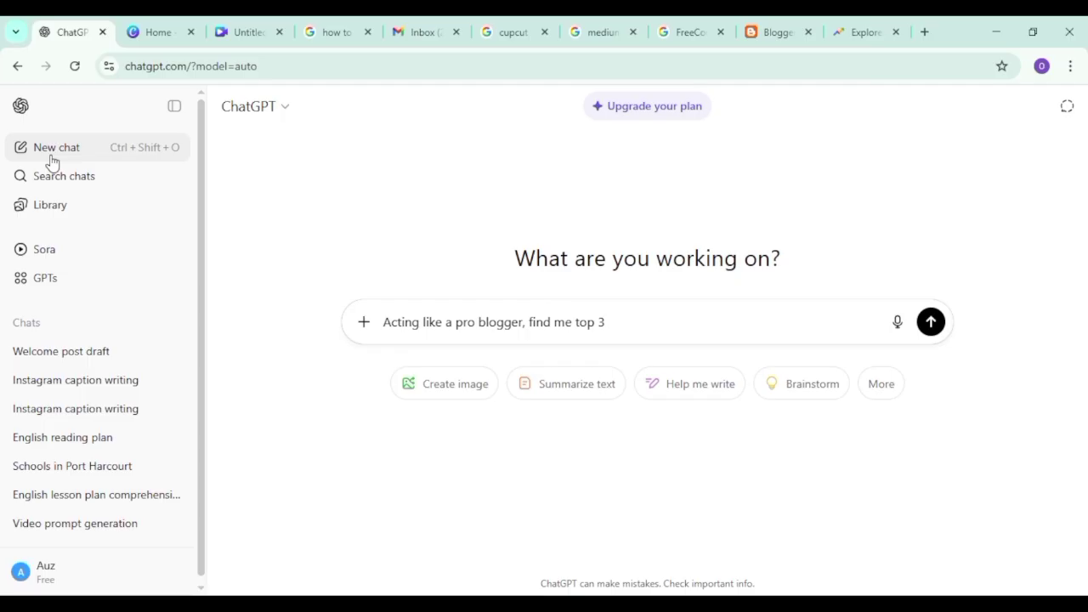
{"action": "type", "text": " highly ptofi"}
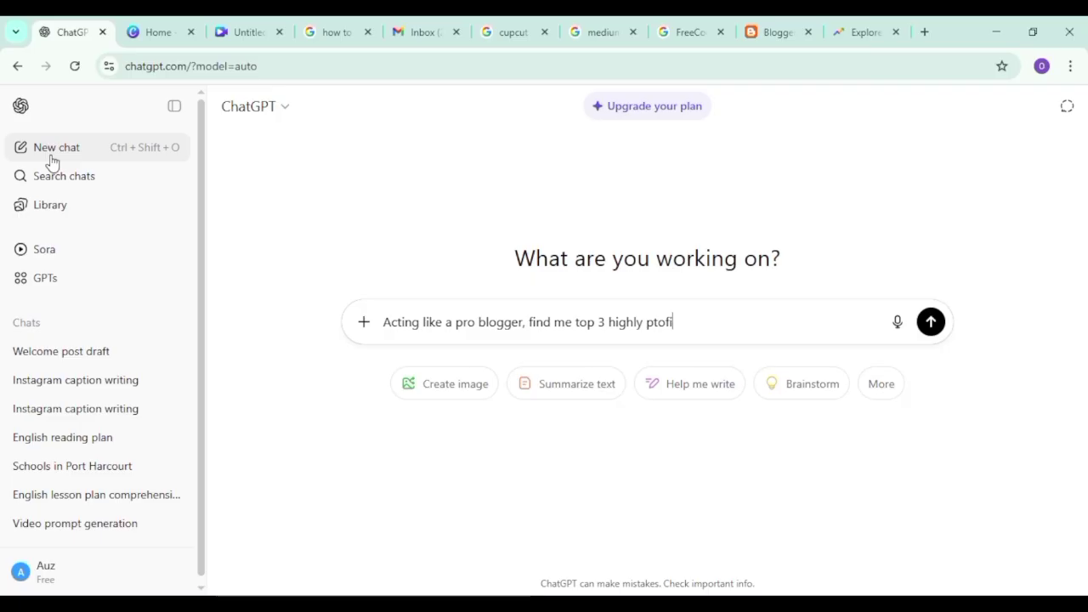
{"action": "type", "text": "table narr"}
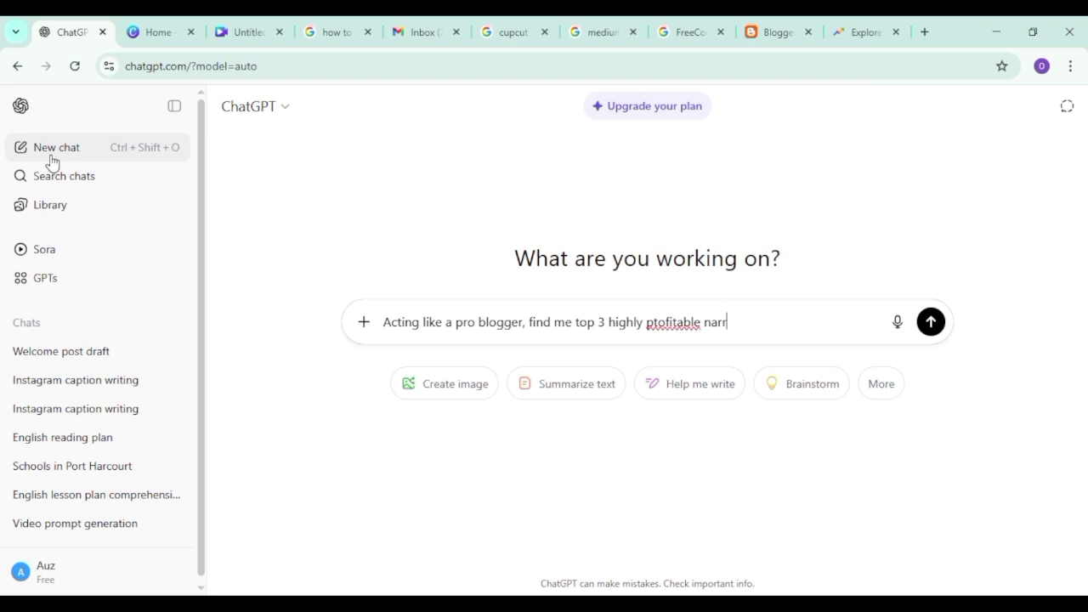
{"action": "type", "text": "a"}
{"action": "key", "text": "BackSpace"}
{"action": "type", "text": "ow niches "}
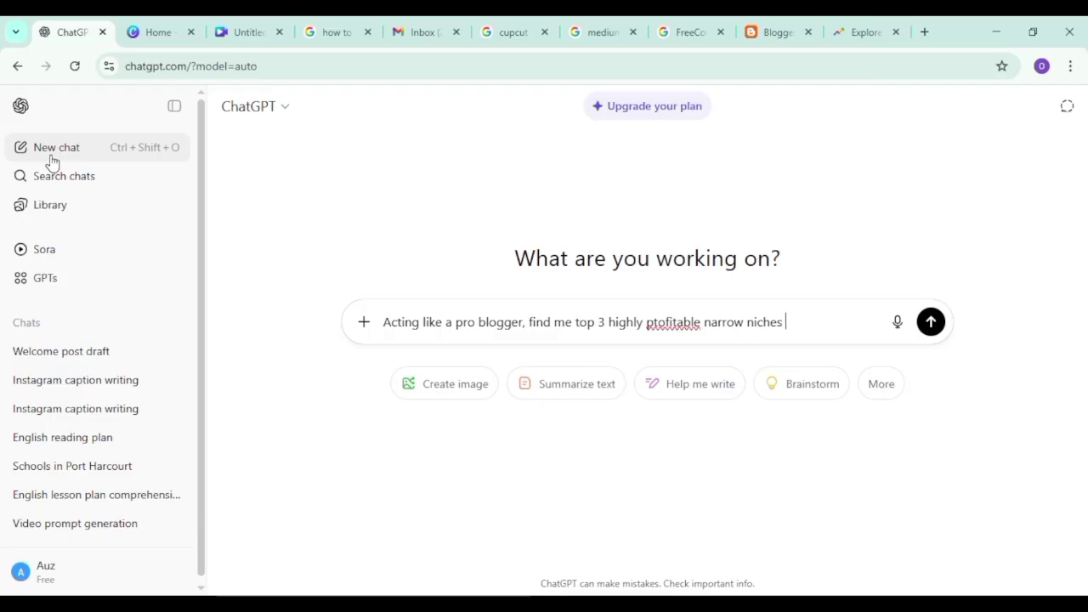
{"action": "type", "text": "in Nigeria"}
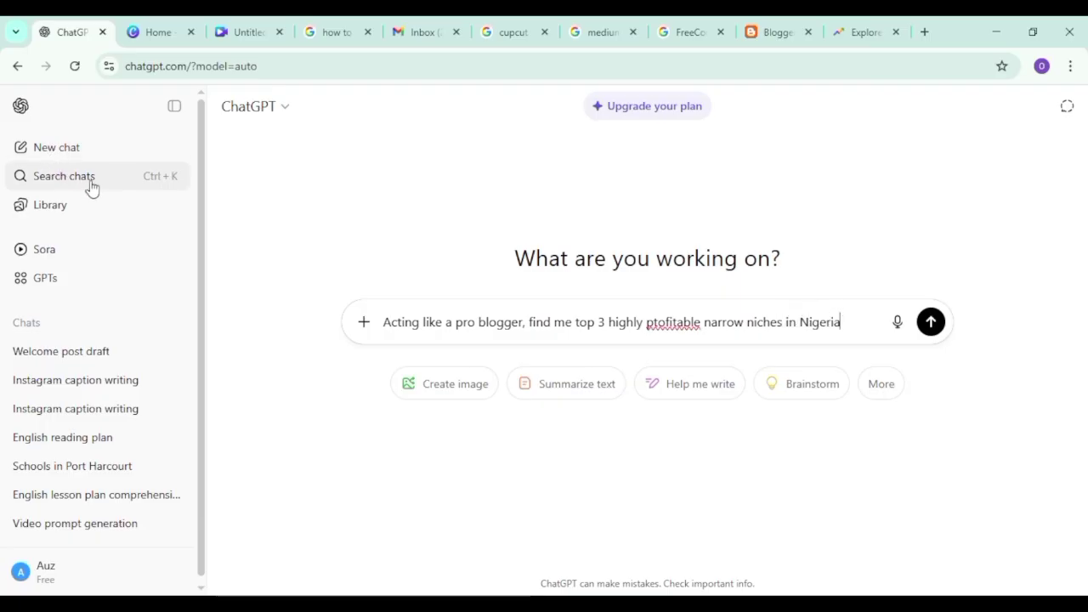
{"action": "left_click", "coordinate": [656, 322]}
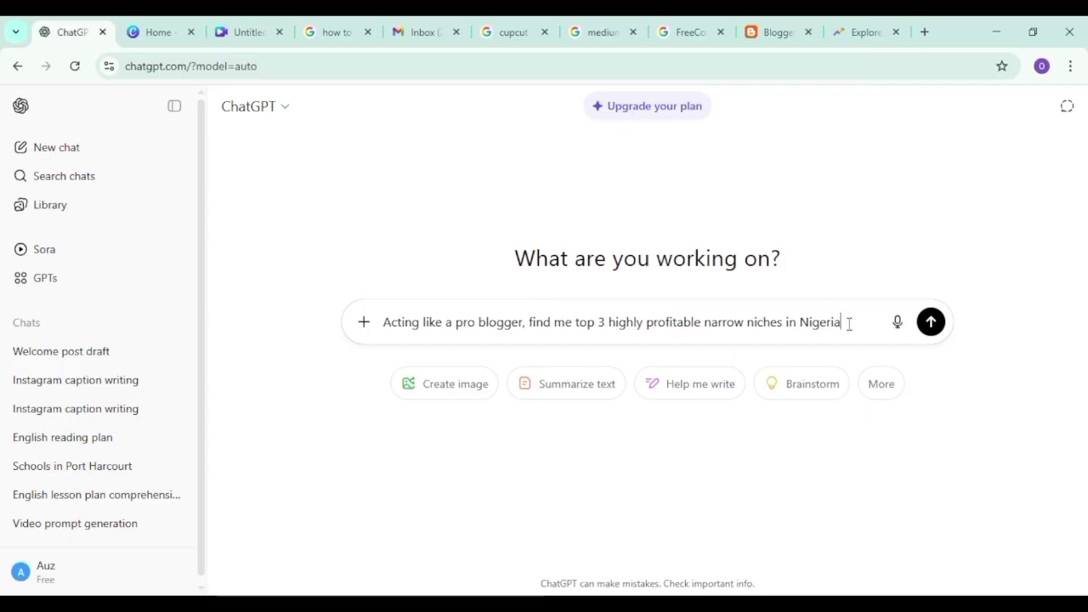
Extend the prompt with "that can yield income on a consistent note and has a very large audience" and submit it
{"action": "type", "text": "that can "}
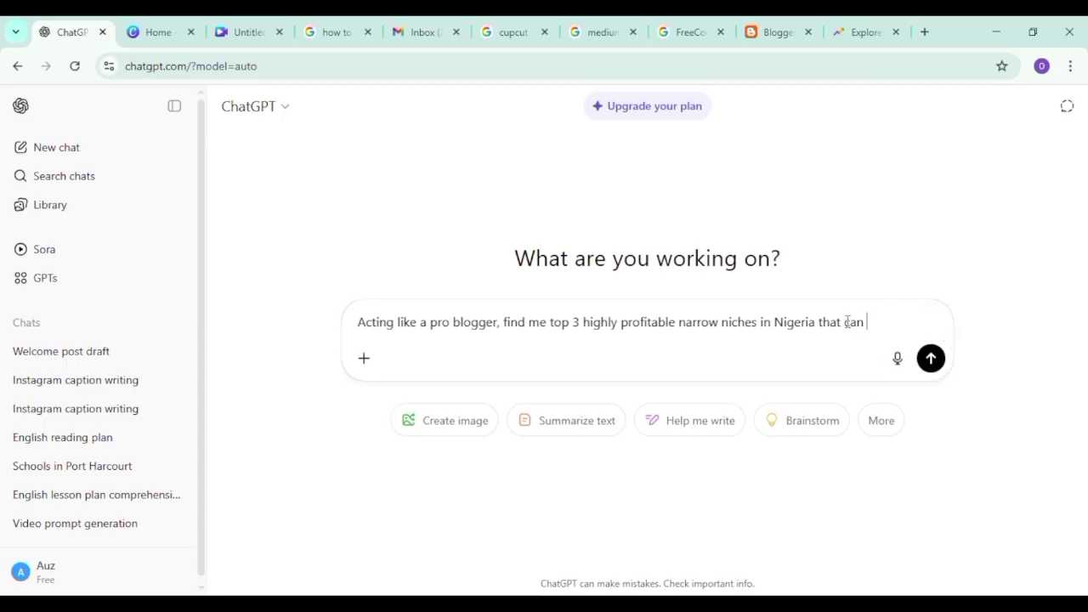
{"action": "type", "text": "yield inc"}
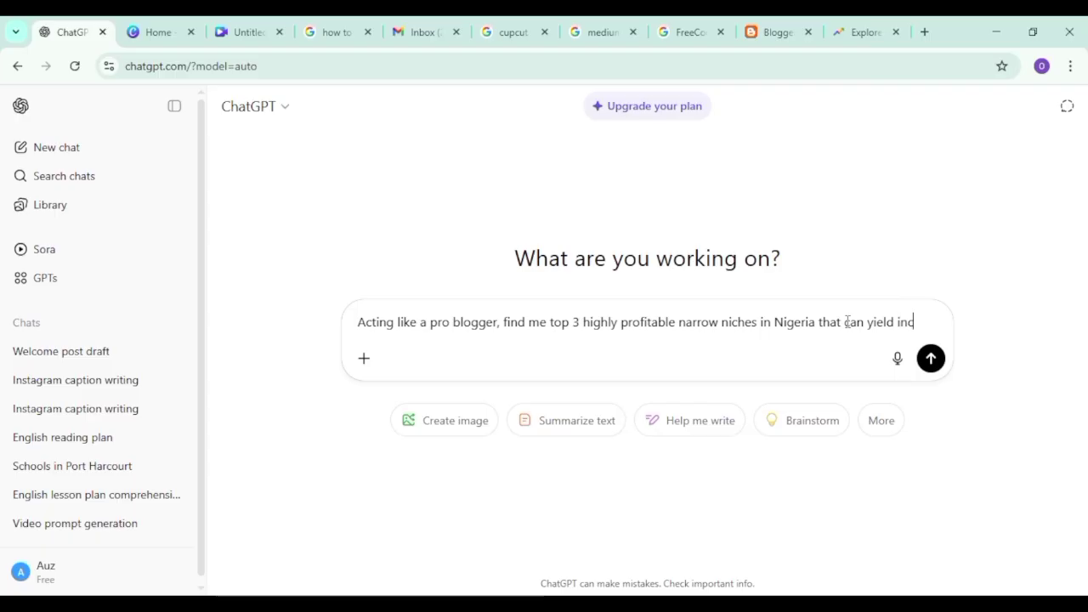
{"action": "type", "text": "ome on"}
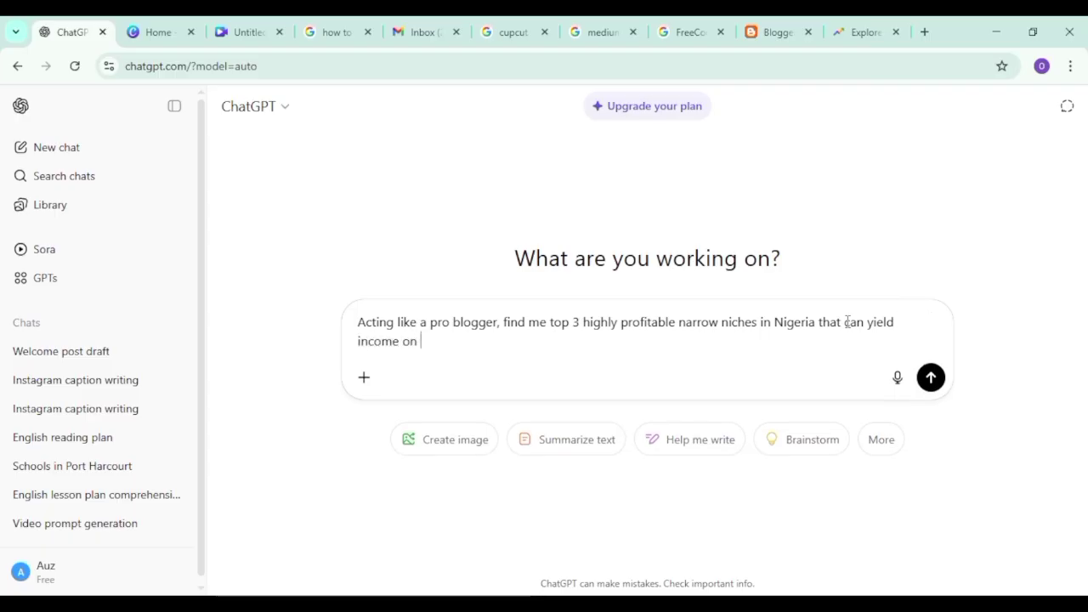
{"action": "type", "text": " a consisy"}
{"action": "type", "text": "ent "}
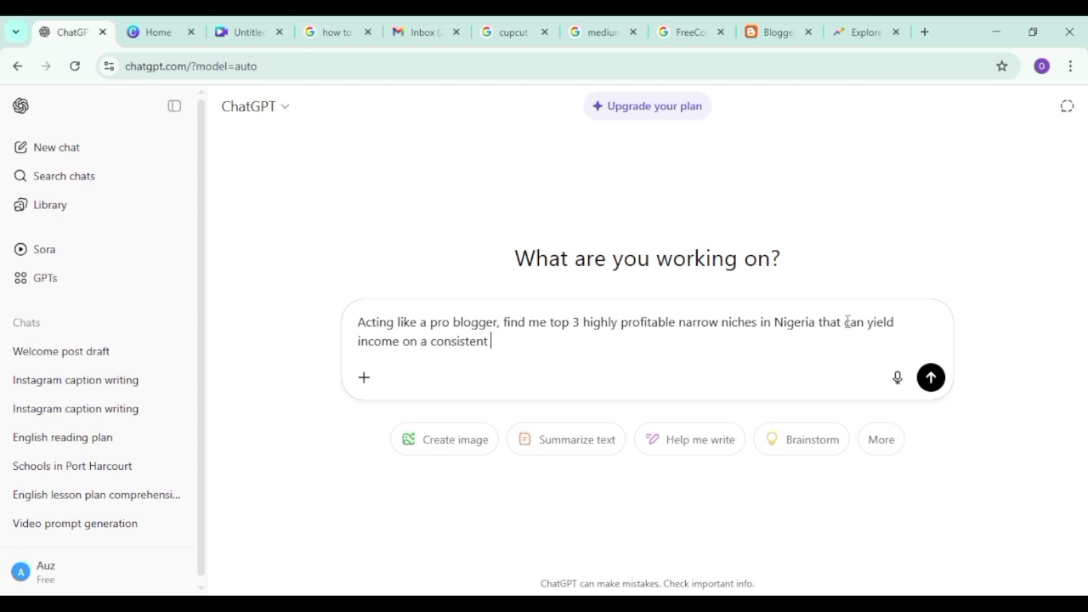
{"action": "type", "text": "note and has a ver"}
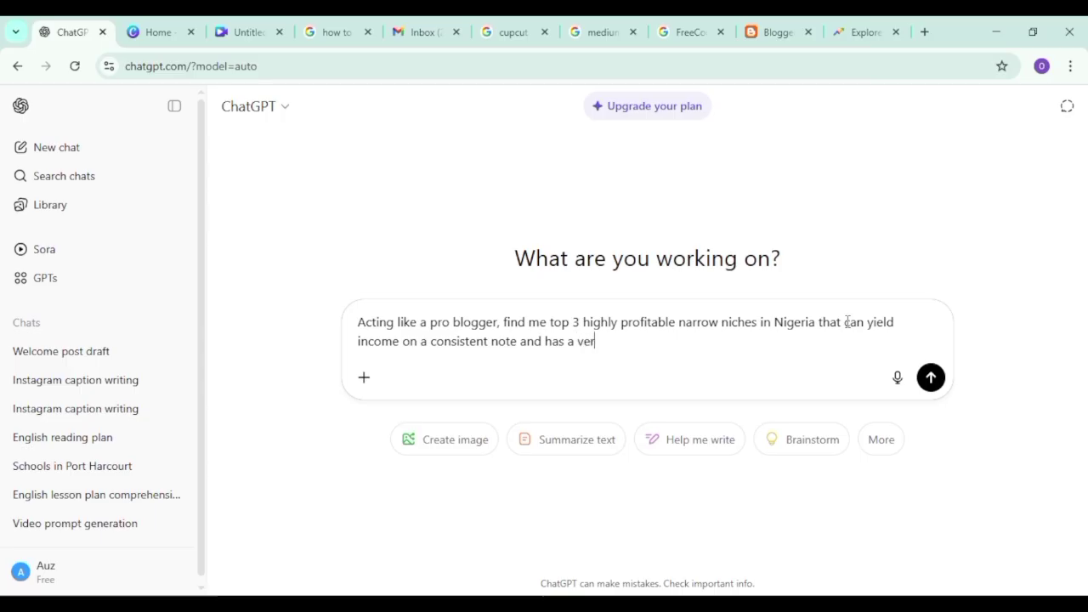
{"action": "type", "text": "y large "}
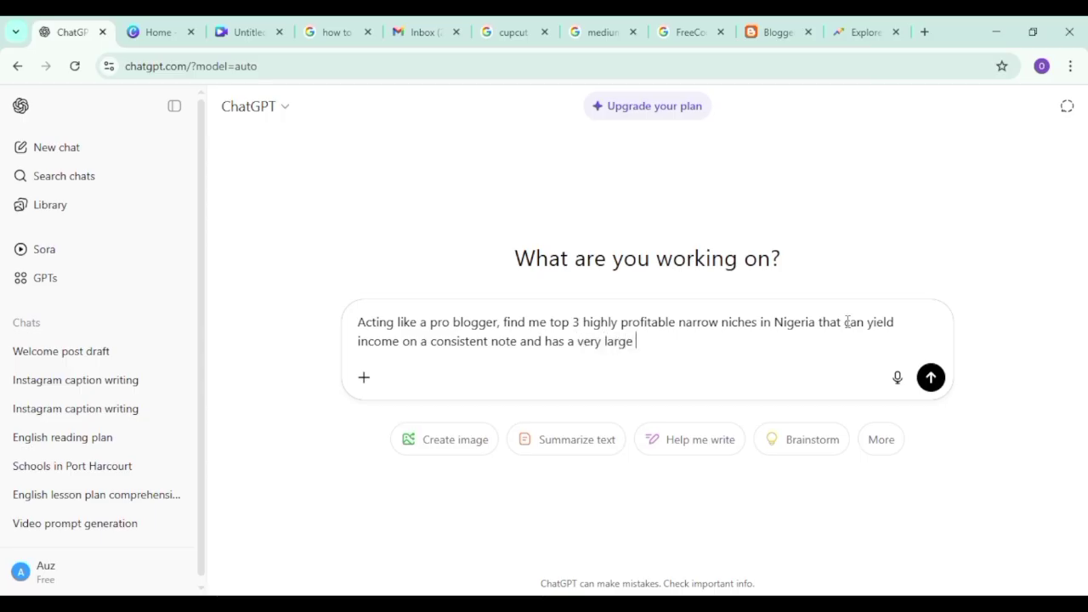
{"action": "type", "text": "audience"}
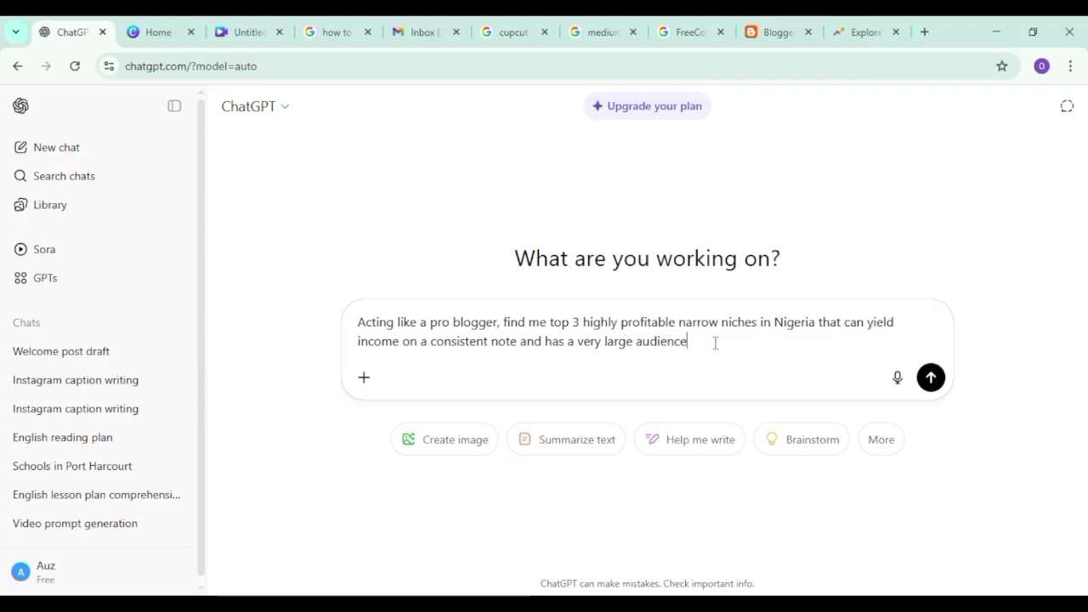
{"action": "left_click", "coordinate": [932, 379]}
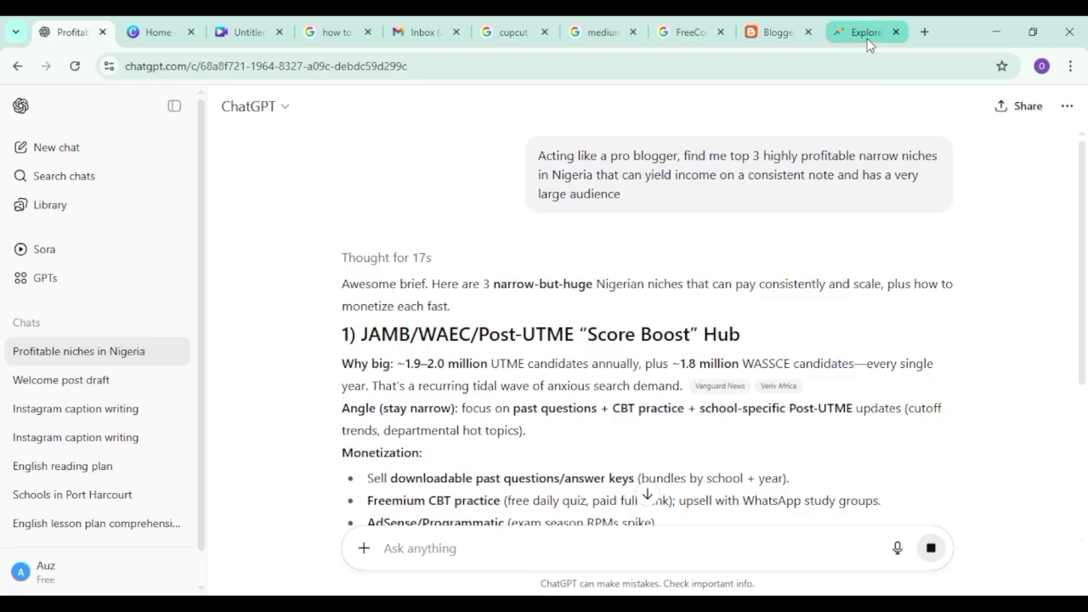
Read through the reply's three suggested niches, examining each one's demand, narrow angle, monetization and proof of audience
{"action": "left_click_drag", "start_coordinate": [1084, 249], "coordinate": [1012, 556]}
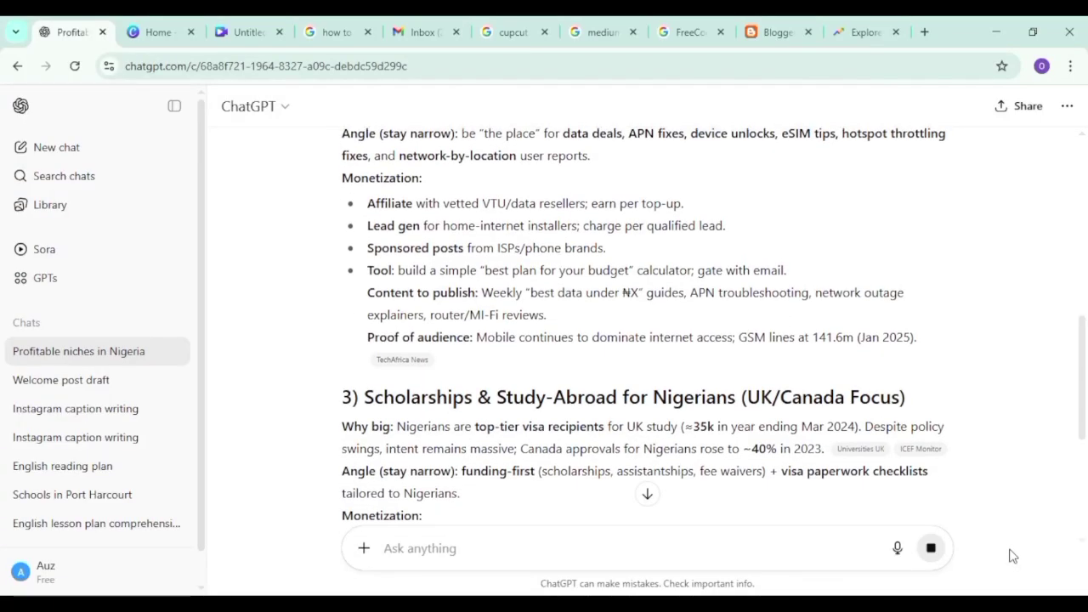
{"action": "left_click_drag", "start_coordinate": [1081, 400], "coordinate": [1080, 217]}
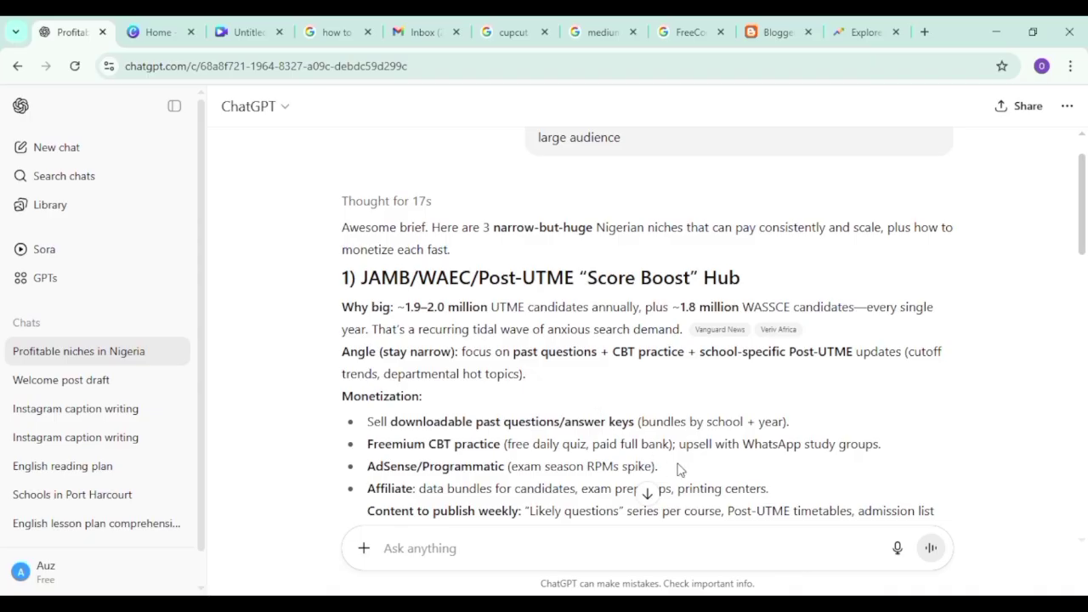
{"action": "left_click_drag", "start_coordinate": [1081, 245], "coordinate": [1082, 334]}
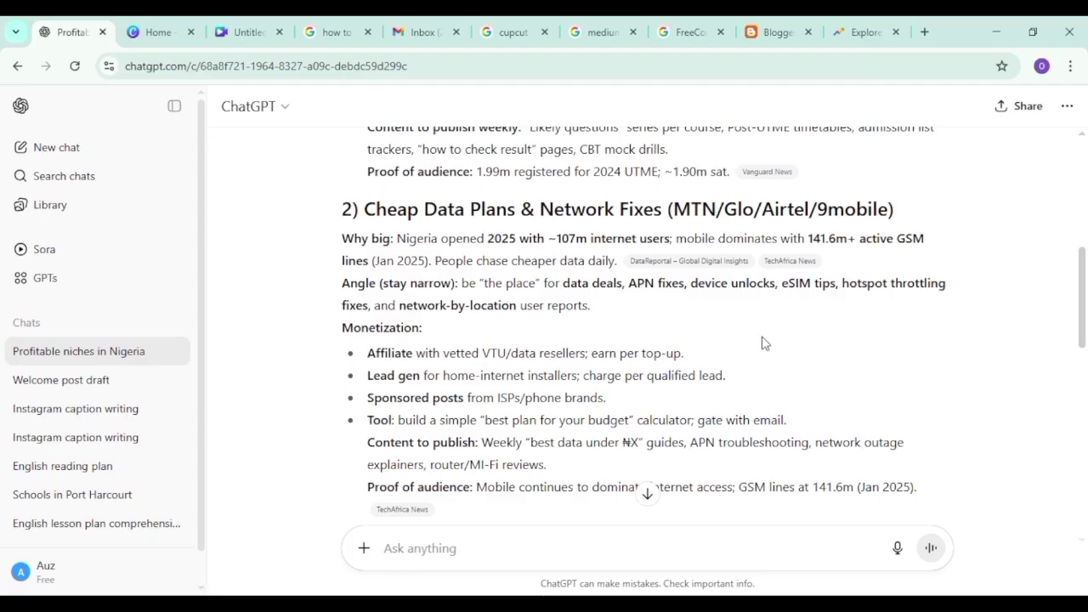
{"action": "left_click_drag", "start_coordinate": [1084, 283], "coordinate": [1084, 364]}
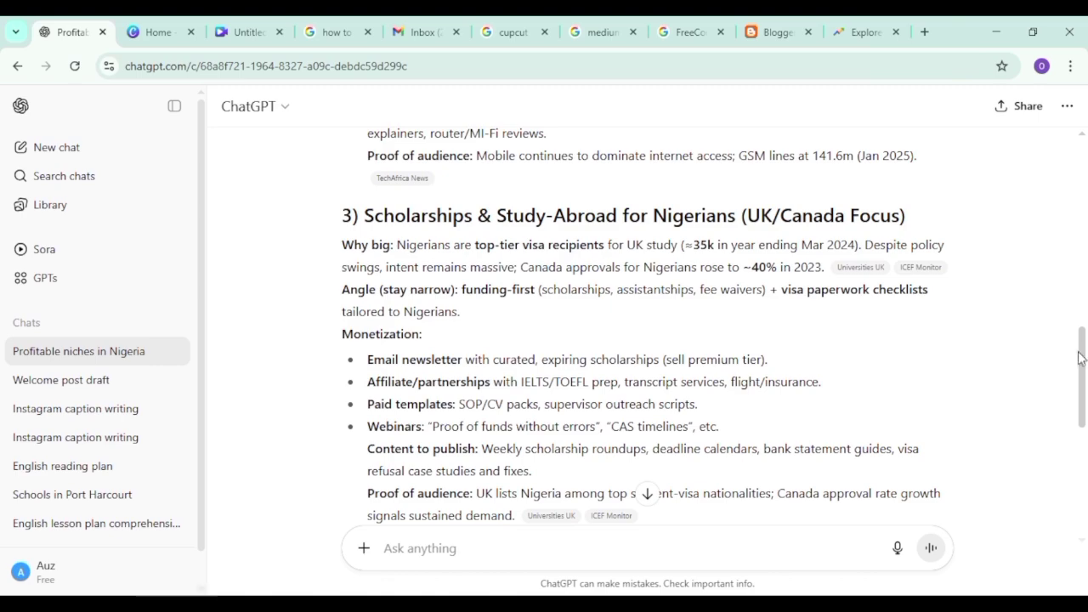
{"action": "left_click_drag", "start_coordinate": [1080, 359], "coordinate": [1039, 110]}
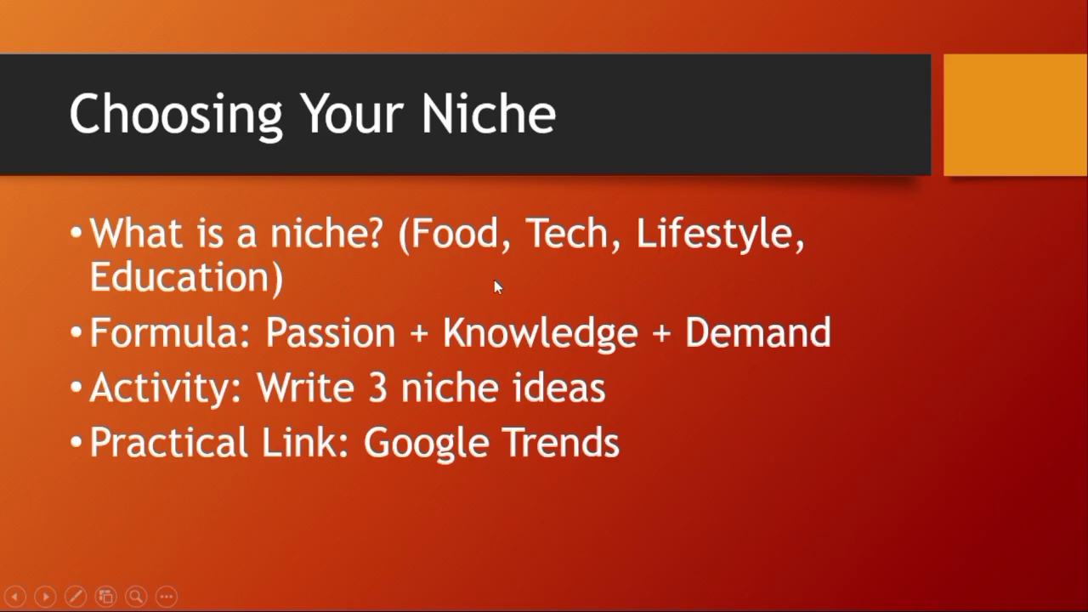
{"action": "key", "text": "Right"}
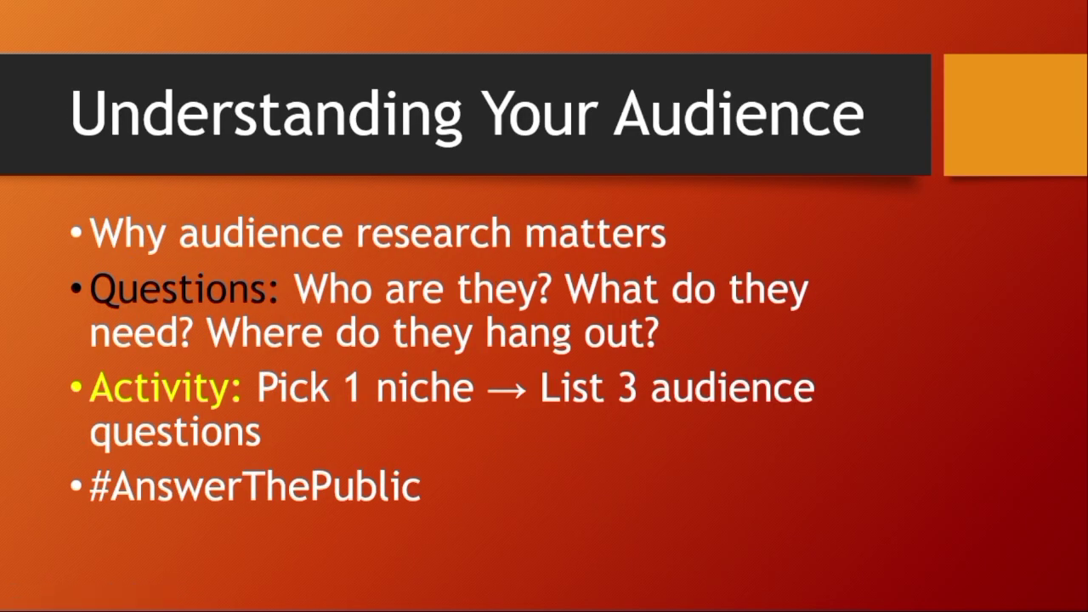